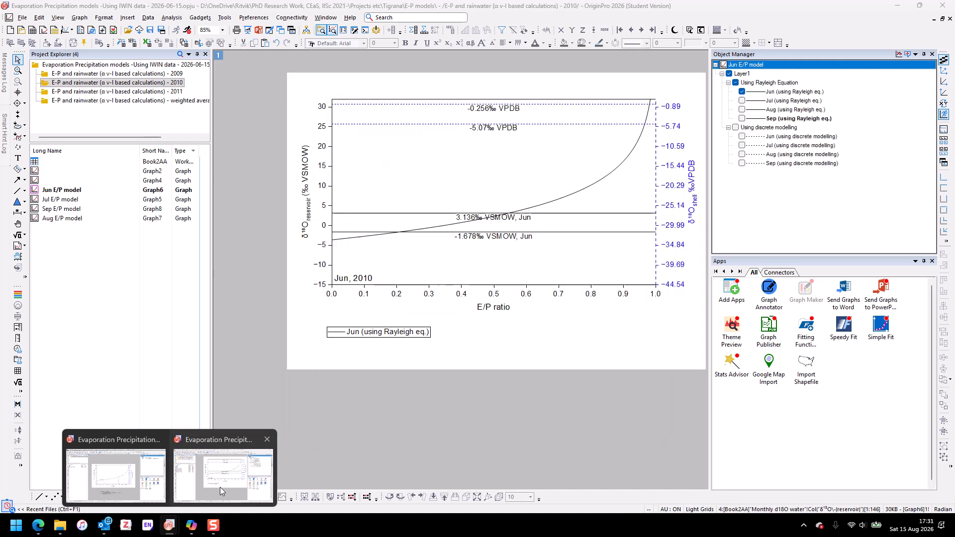
- Examine the right Y axis's tick label, grid, line and special tick settings in the Jun E/P model graph, leaving them unchanged
click(220, 488)
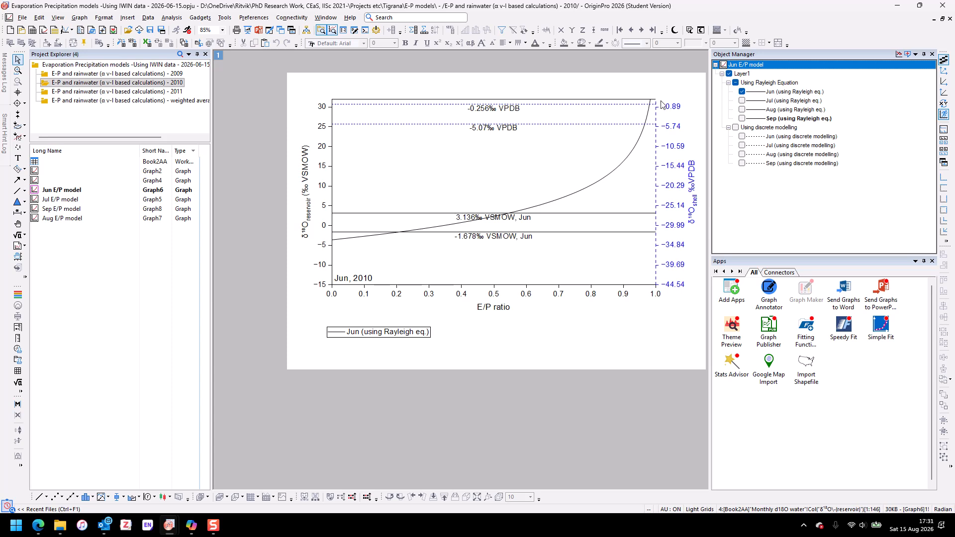
double_click(657, 261)
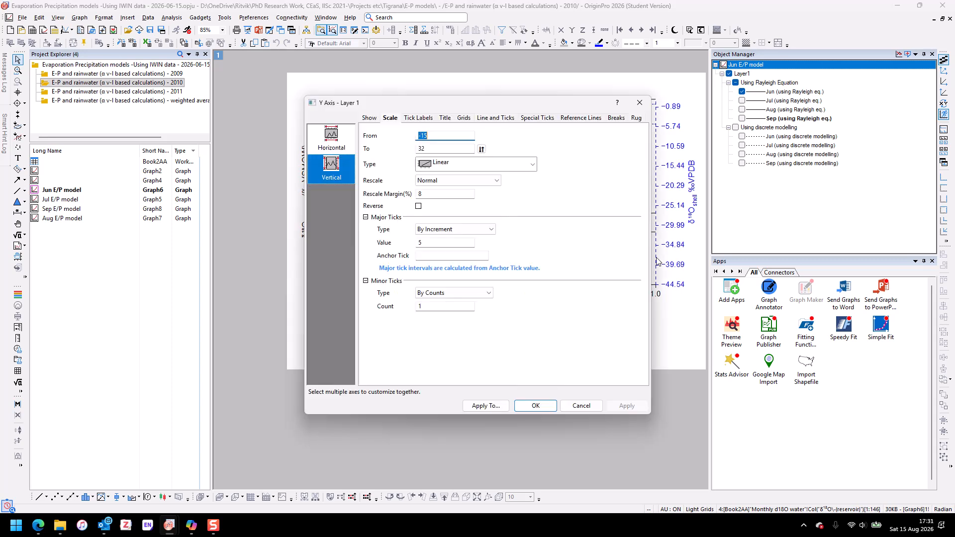
click(506, 119)
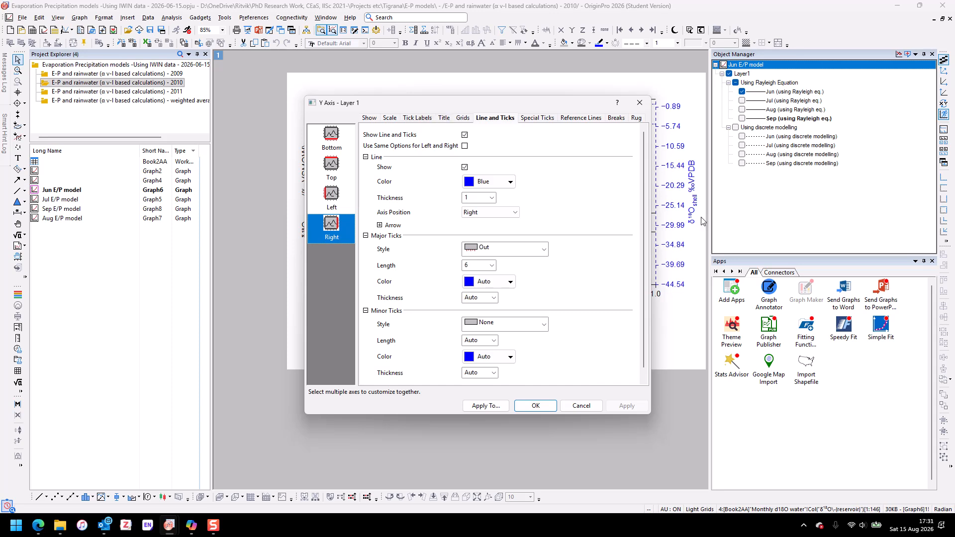
click(418, 117)
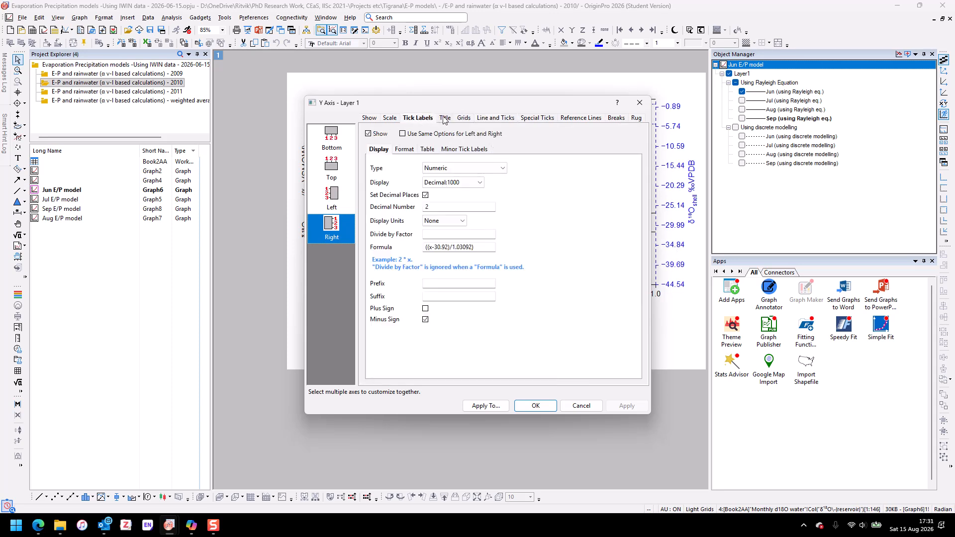
click(444, 119)
click(464, 118)
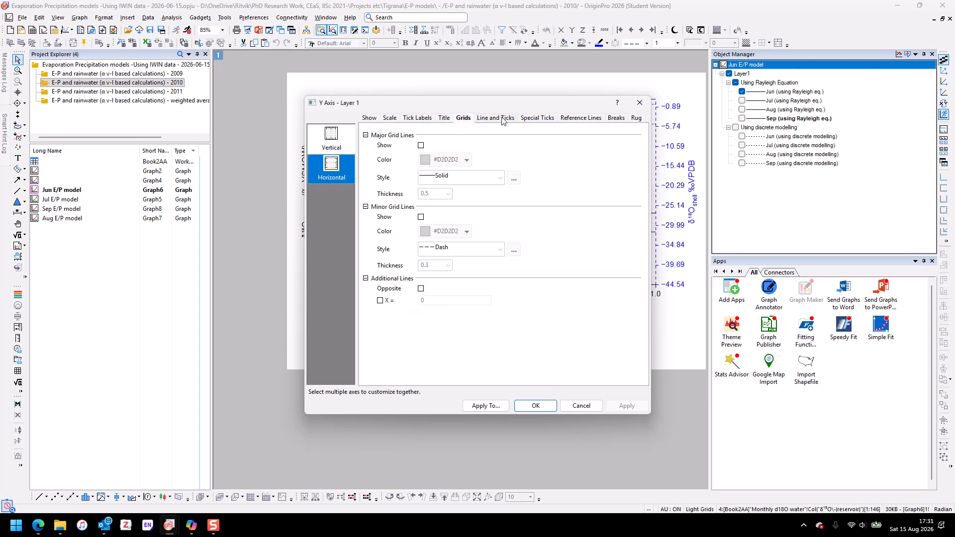
click(338, 134)
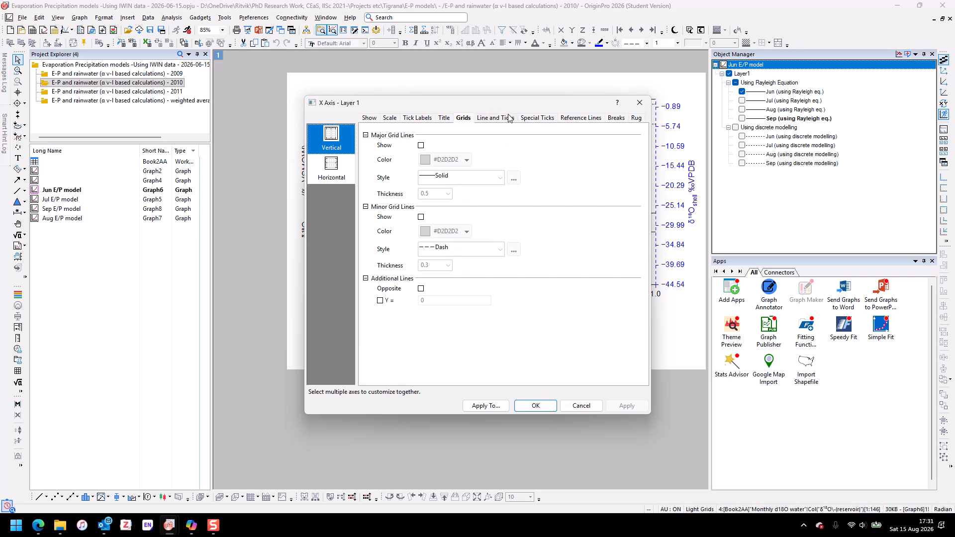
click(529, 121)
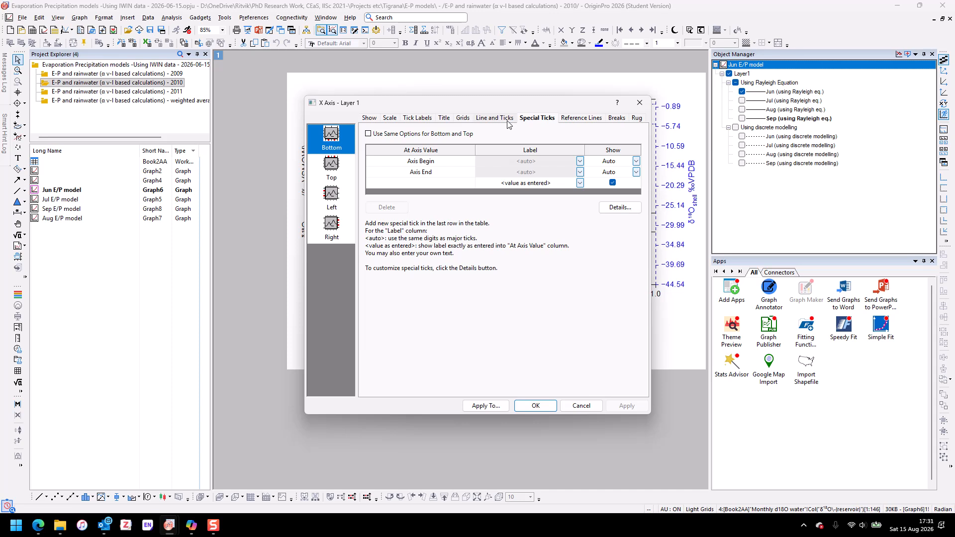
click(507, 122)
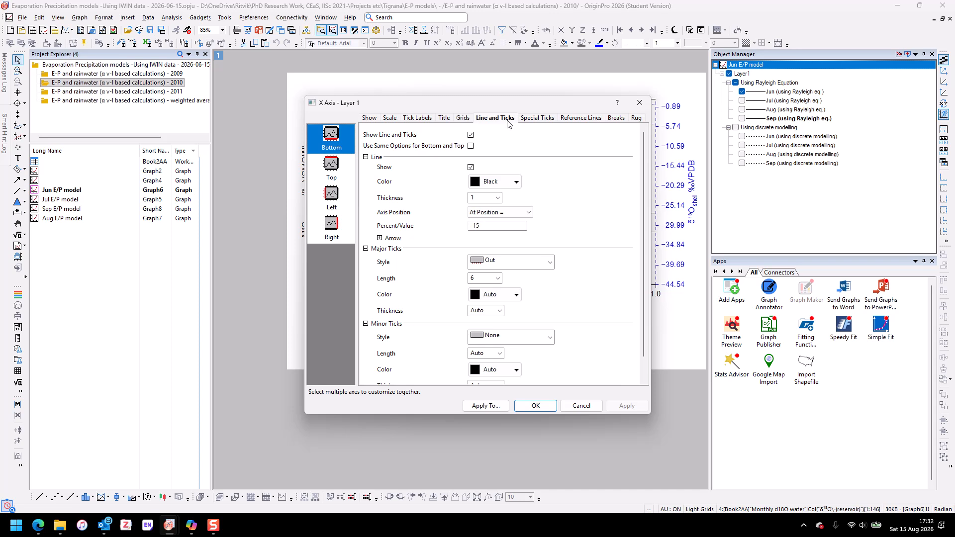
click(341, 232)
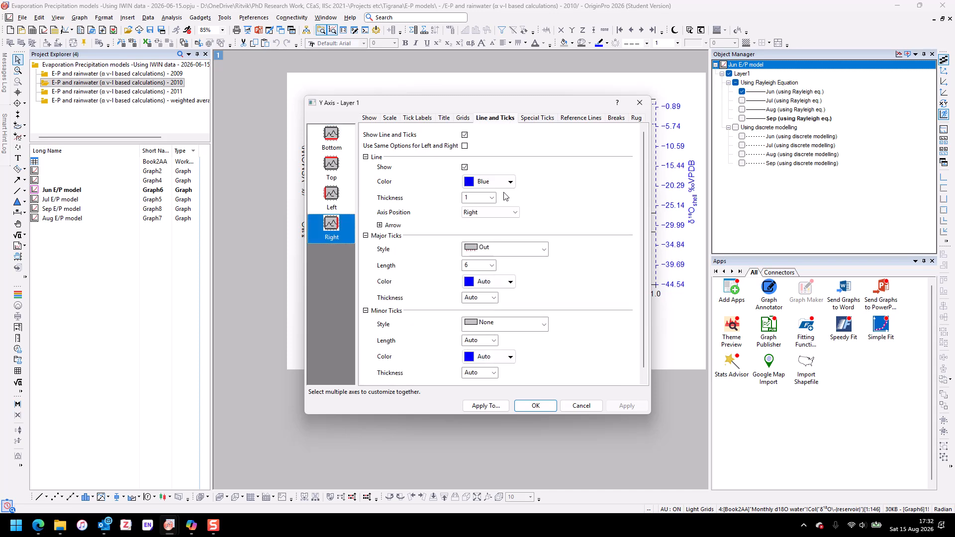
drag(514, 100, 403, 107)
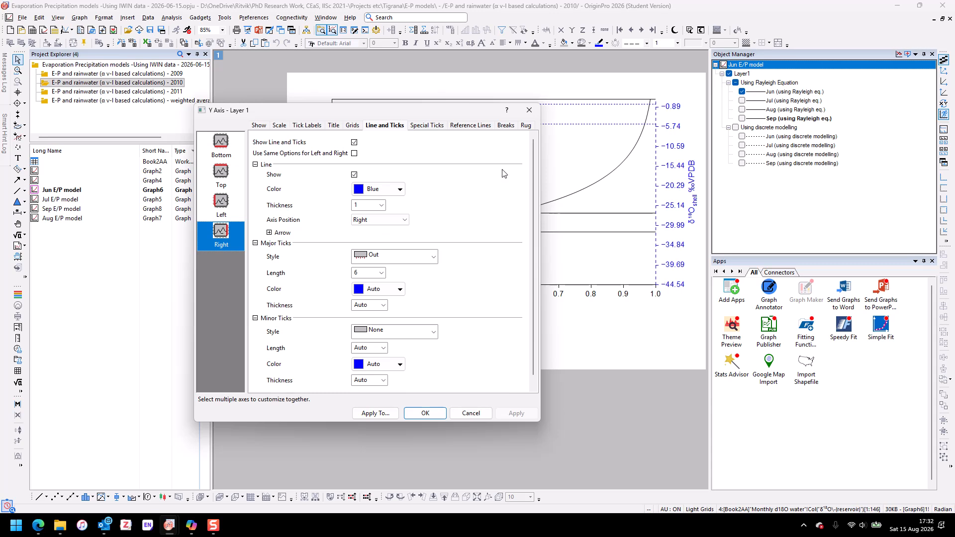
click(461, 416)
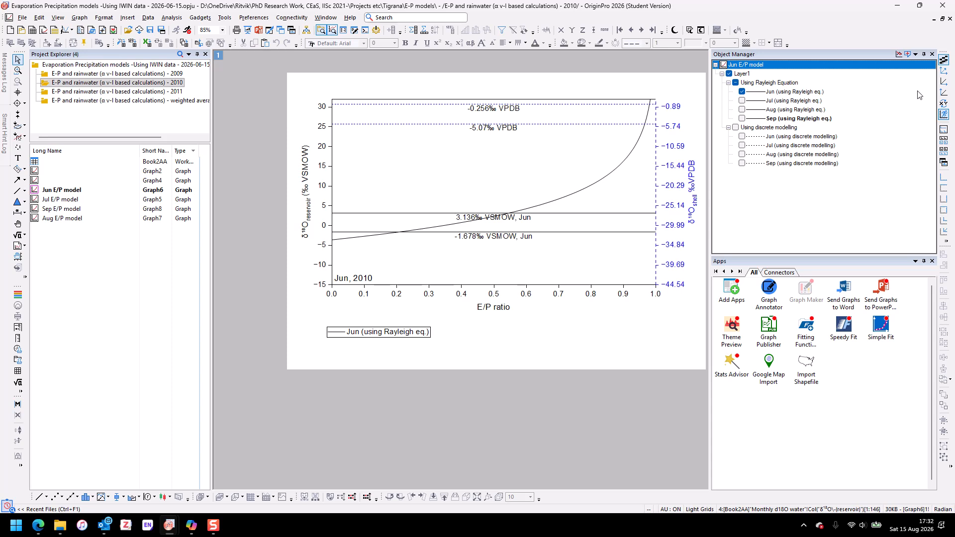
- Return to the New Delhi IAEA project and inspect the right Y axis's tick label formula in the JJAS E/P model graph
click(942, 6)
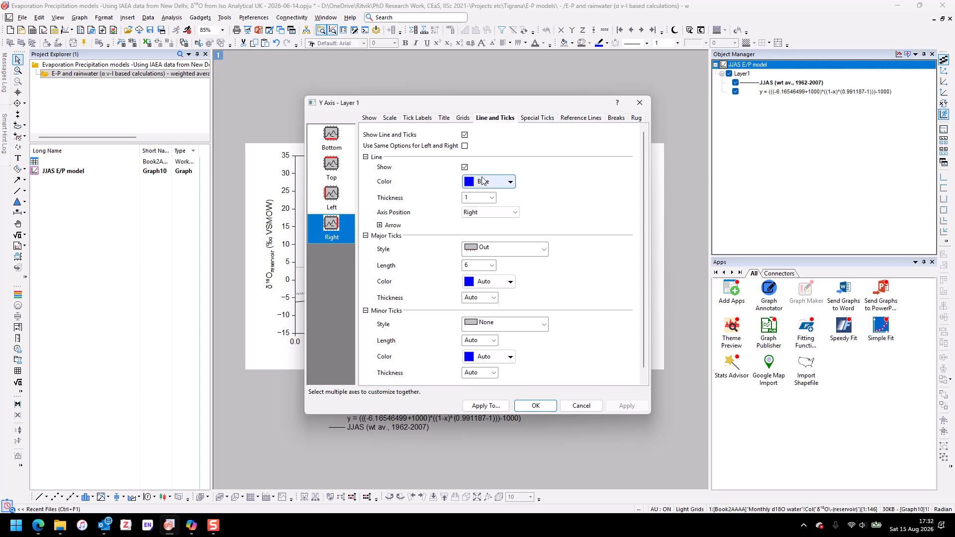
drag(492, 107, 478, 403)
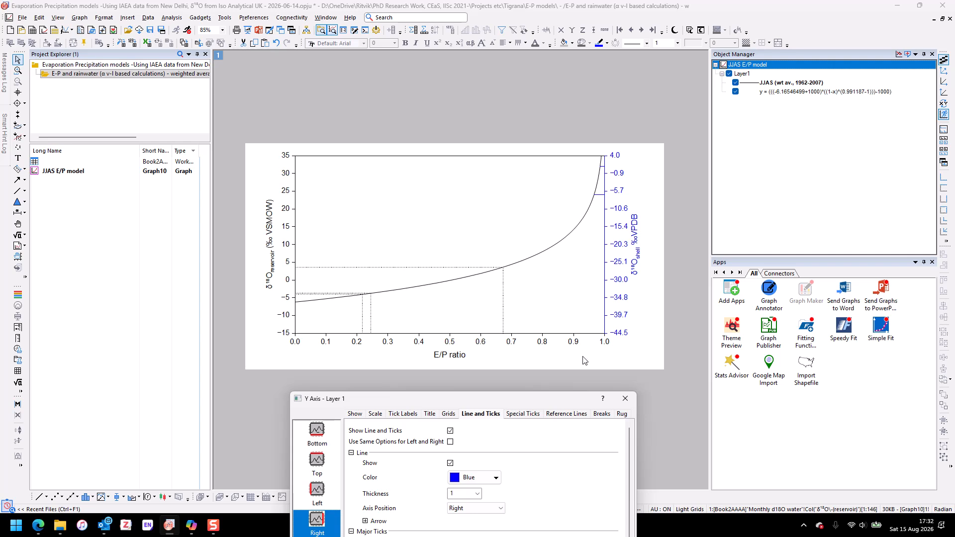
click(411, 415)
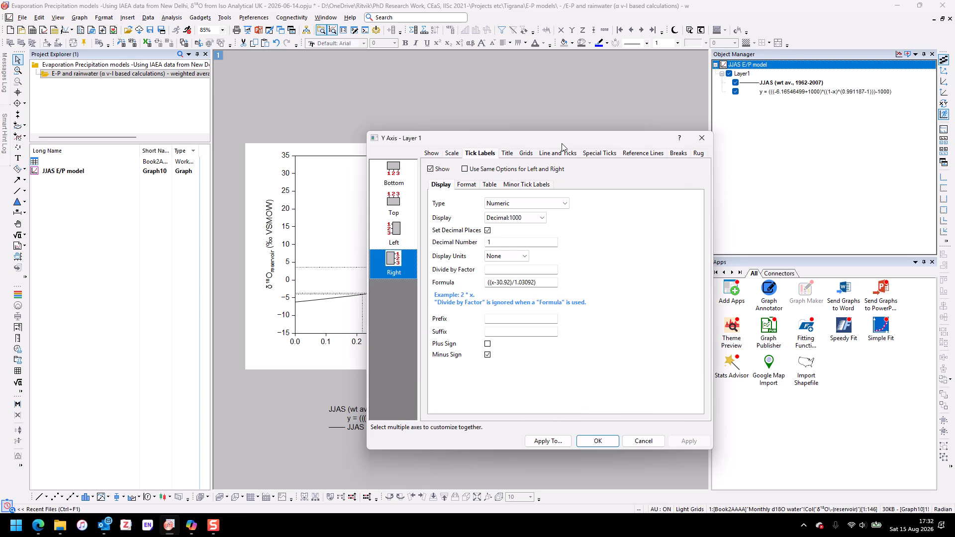
drag(562, 147, 880, 164)
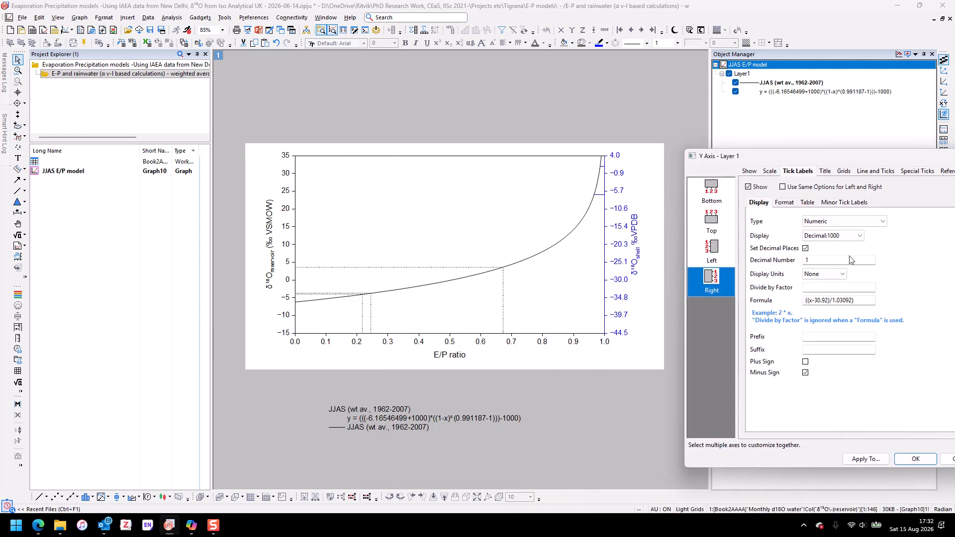
double_click(812, 300)
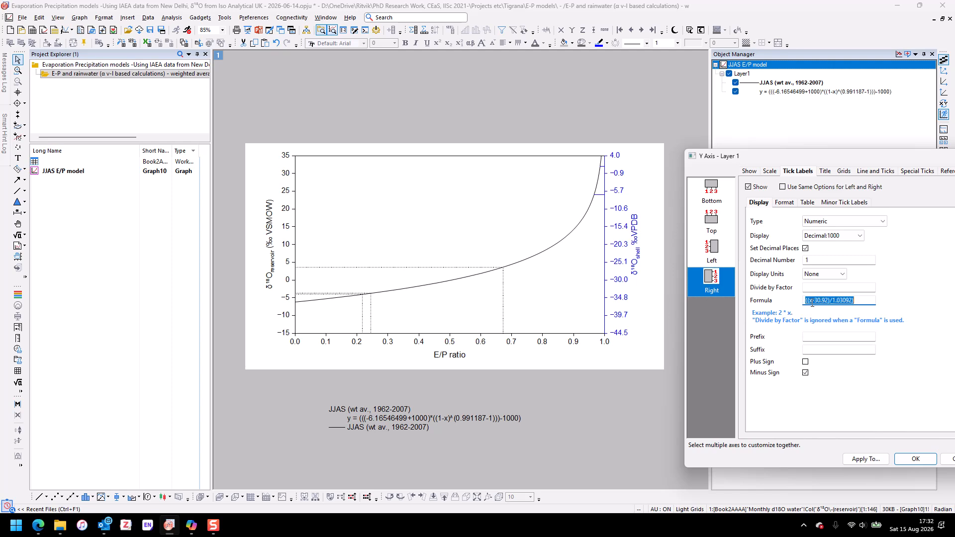
click(812, 301)
drag(824, 162, 461, 149)
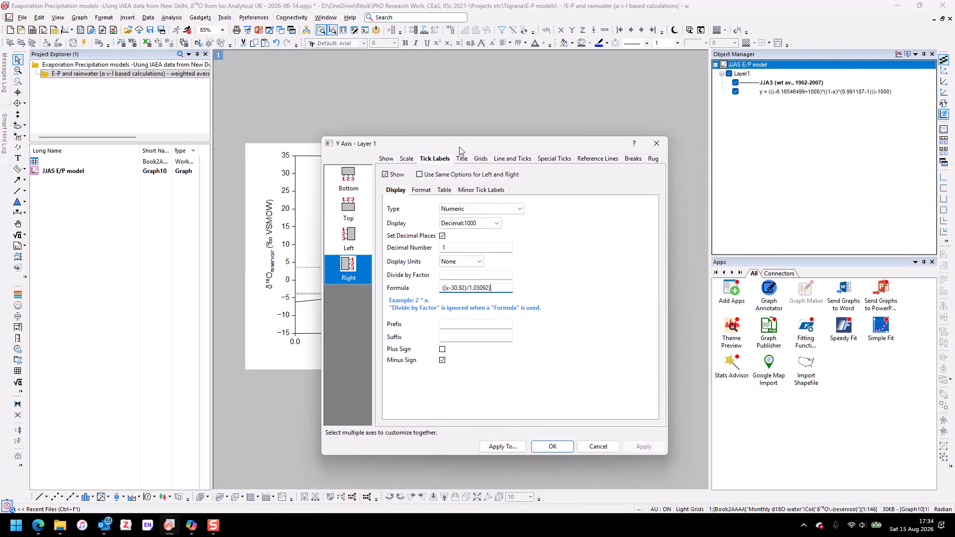
- Examine the right Y axis's tick label format, major tick style and special tick options in the JJAS graph
click(430, 195)
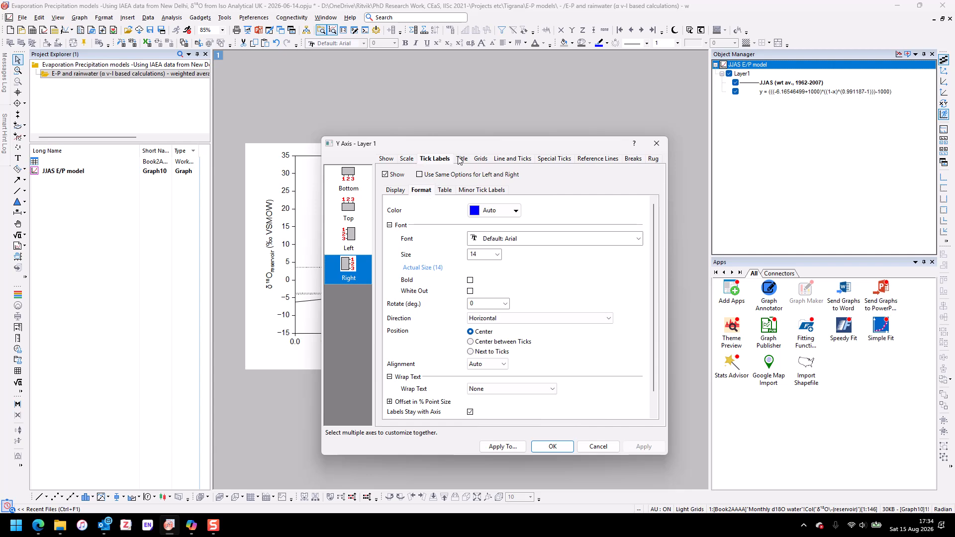
click(513, 159)
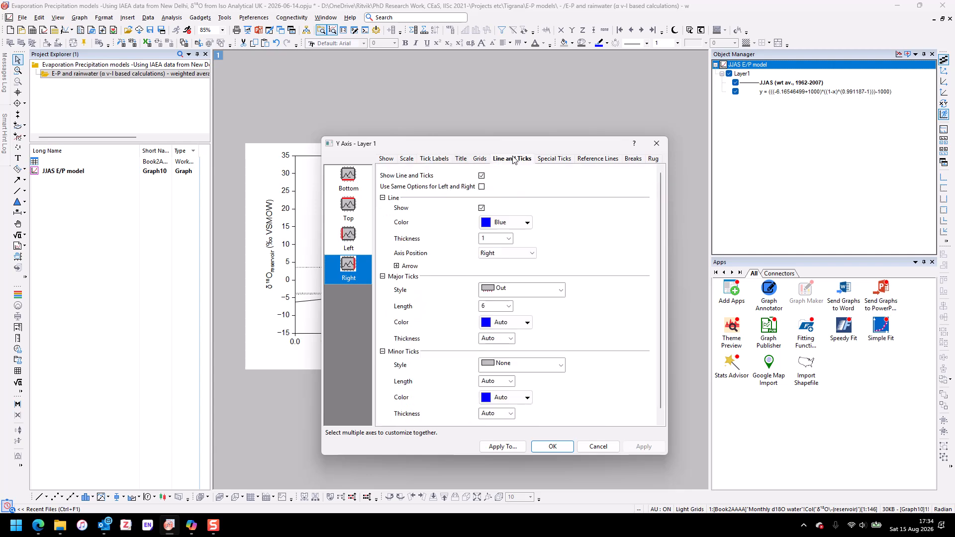
click(535, 291)
click(537, 293)
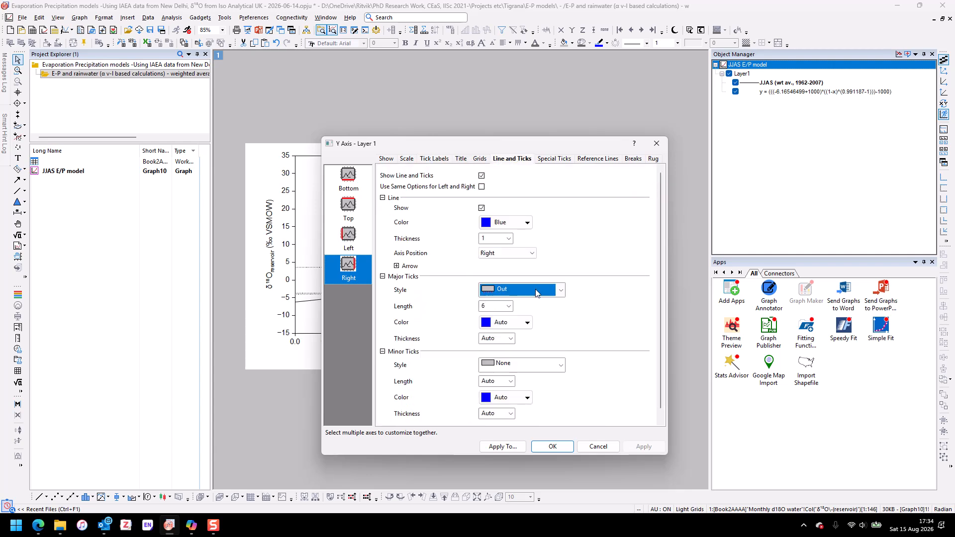
click(581, 265)
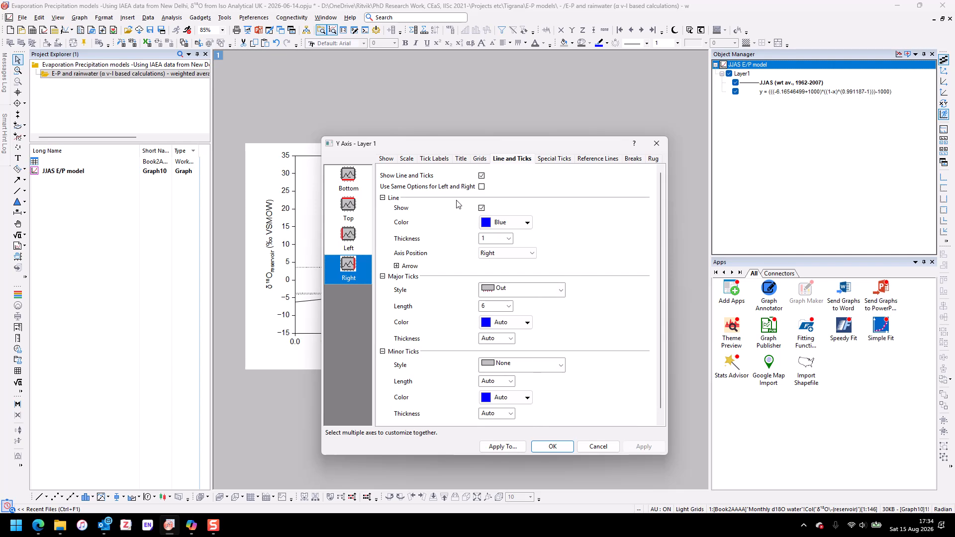
click(435, 159)
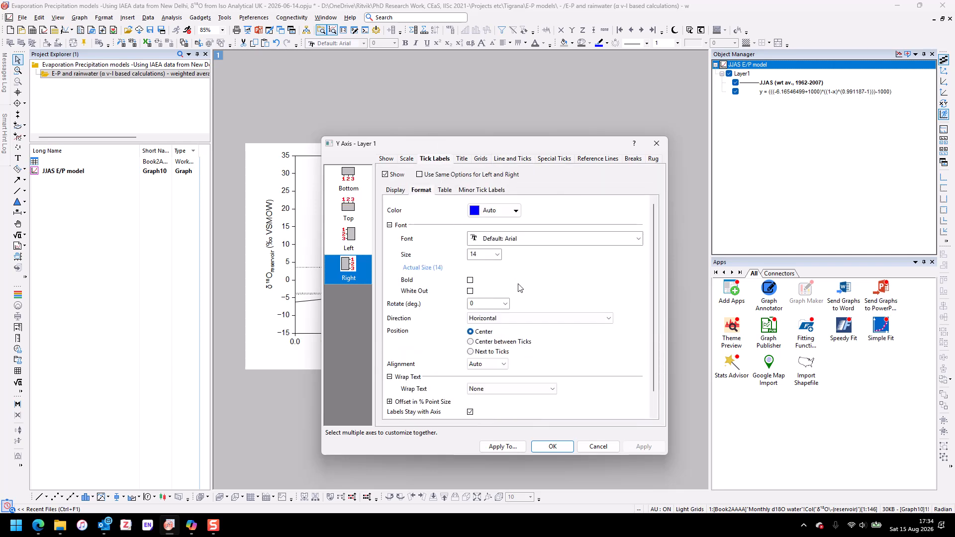
scroll(445, 299, down, 1)
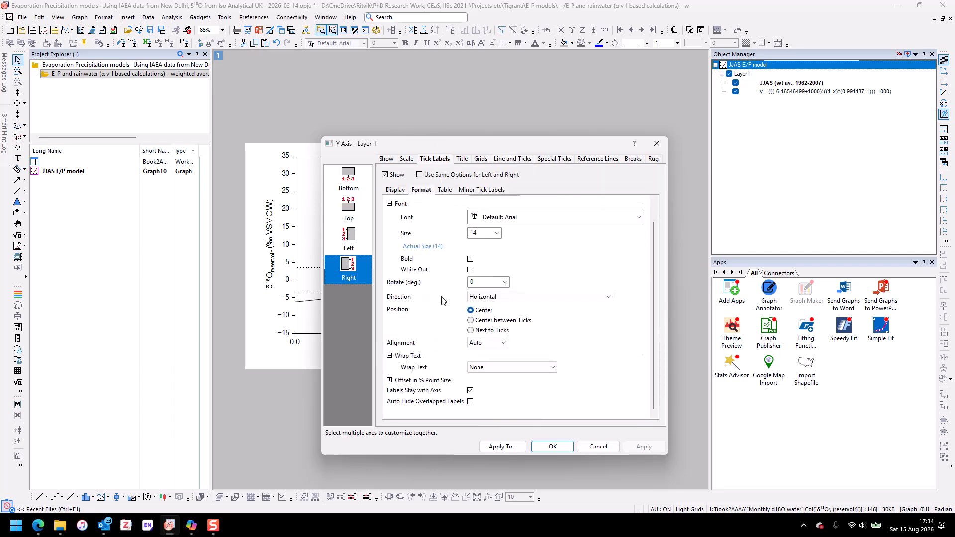
scroll(442, 300, down, 1)
click(570, 159)
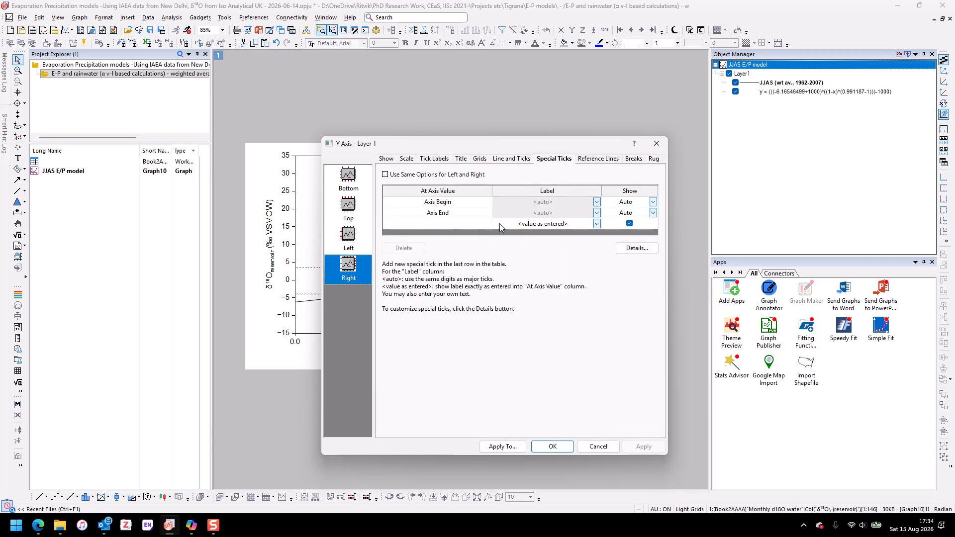
click(434, 158)
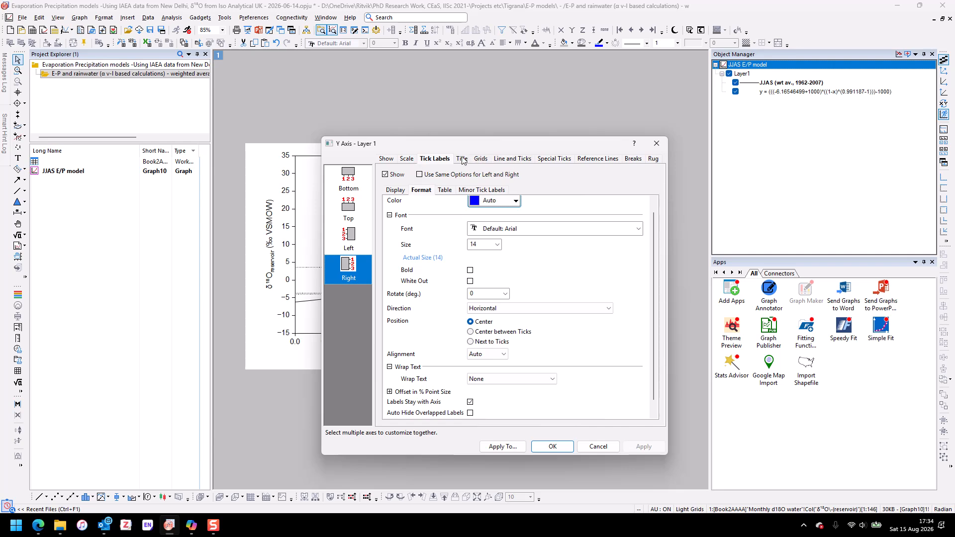
- Try to add a special tick at axis value -44 to the right Y axis, labelled with the value as entered
click(558, 161)
drag(559, 146, 638, 285)
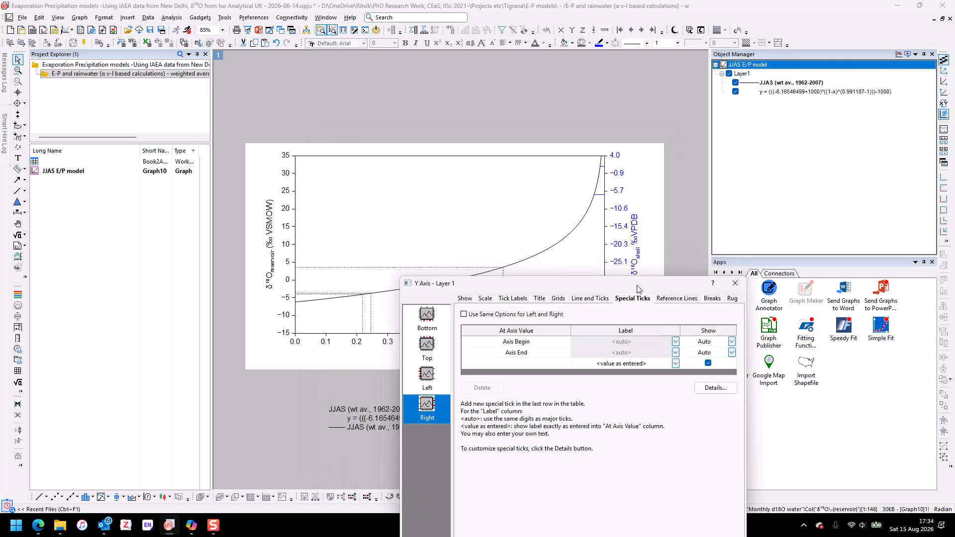
click(546, 364)
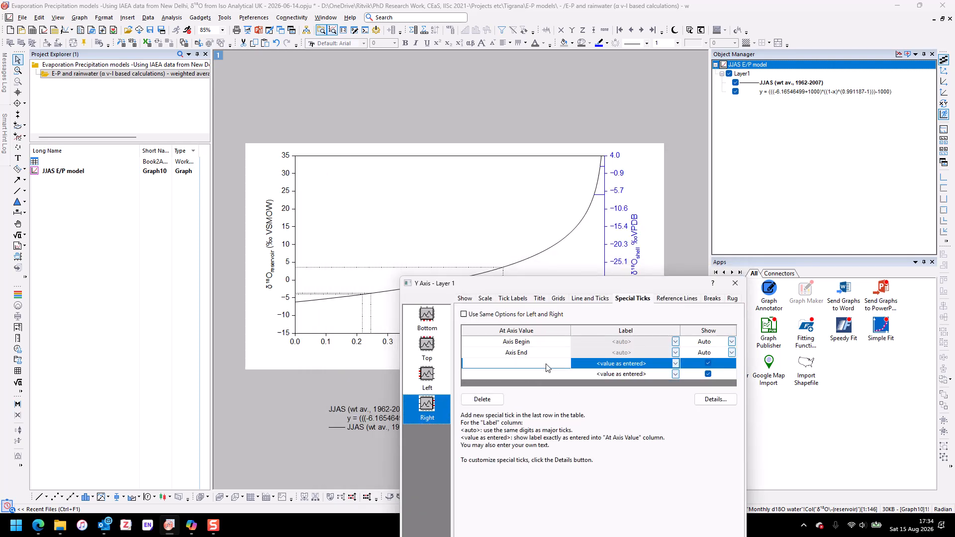
text(-44)
drag(630, 287, 384, 94)
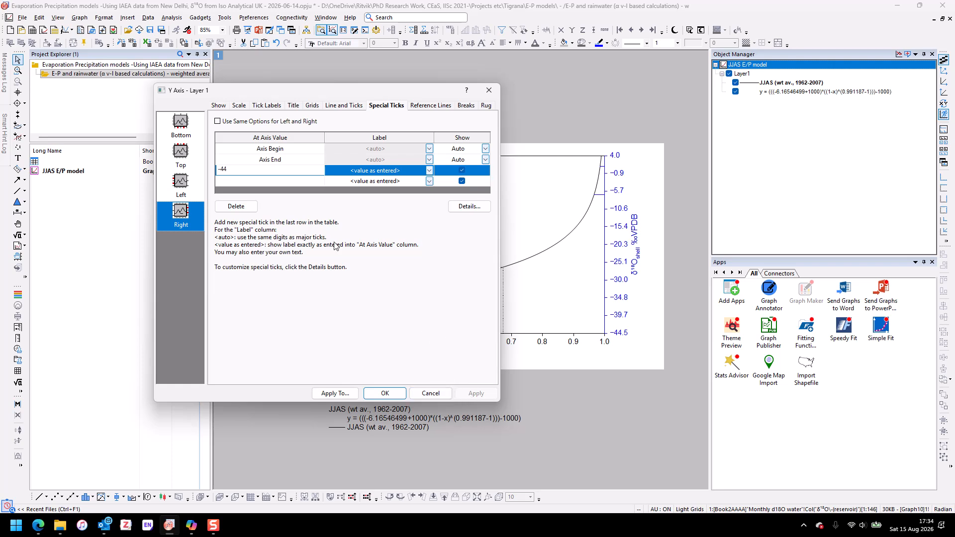
click(318, 184)
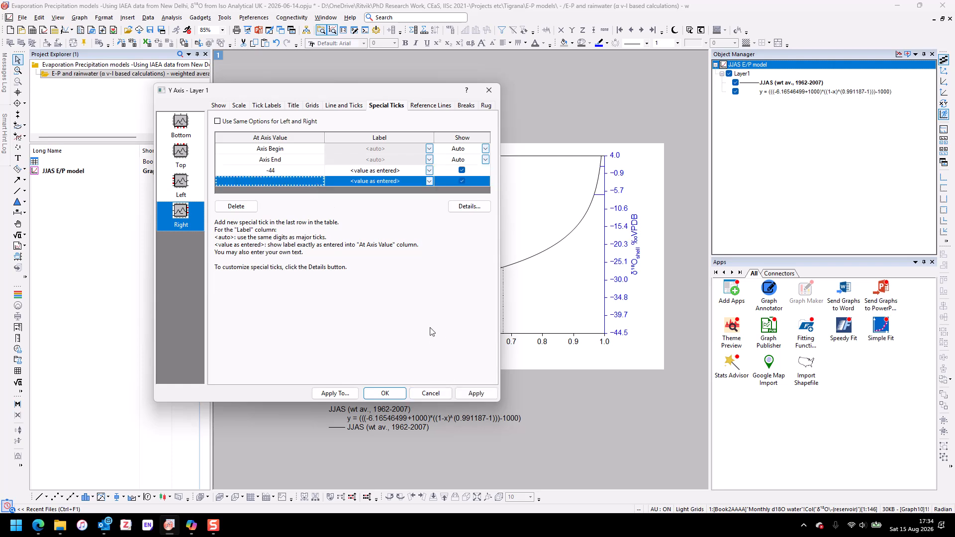
click(473, 393)
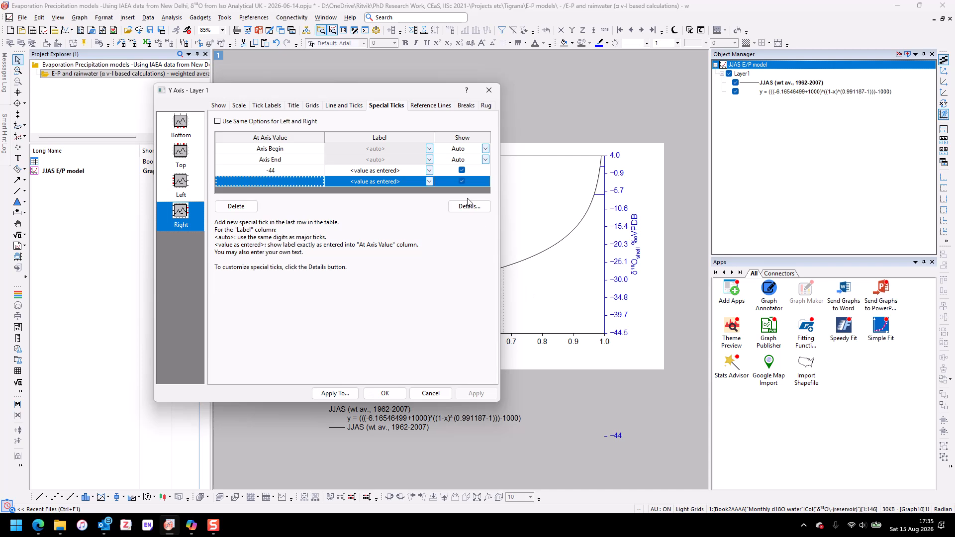
- Delete the -44 special tick from the right Y axis
click(287, 174)
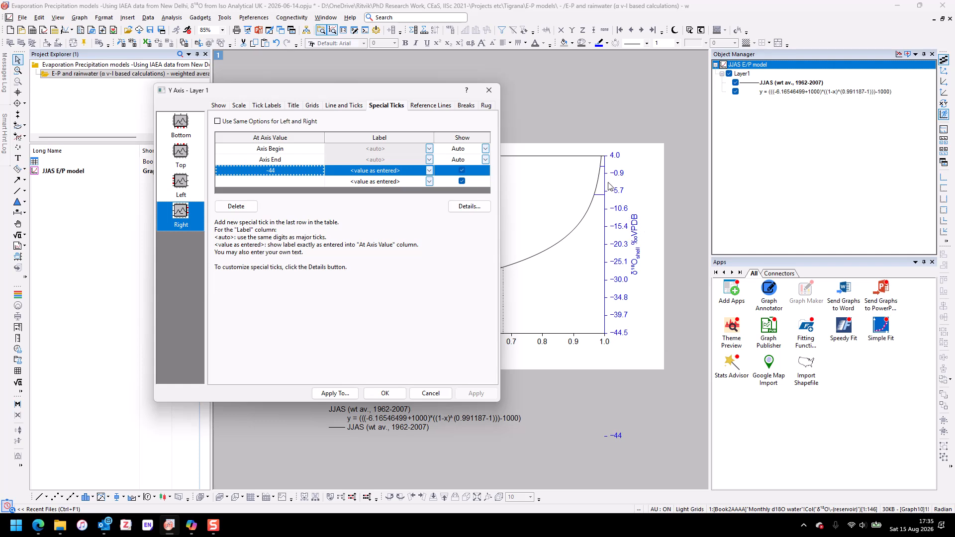
drag(388, 92, 653, 140)
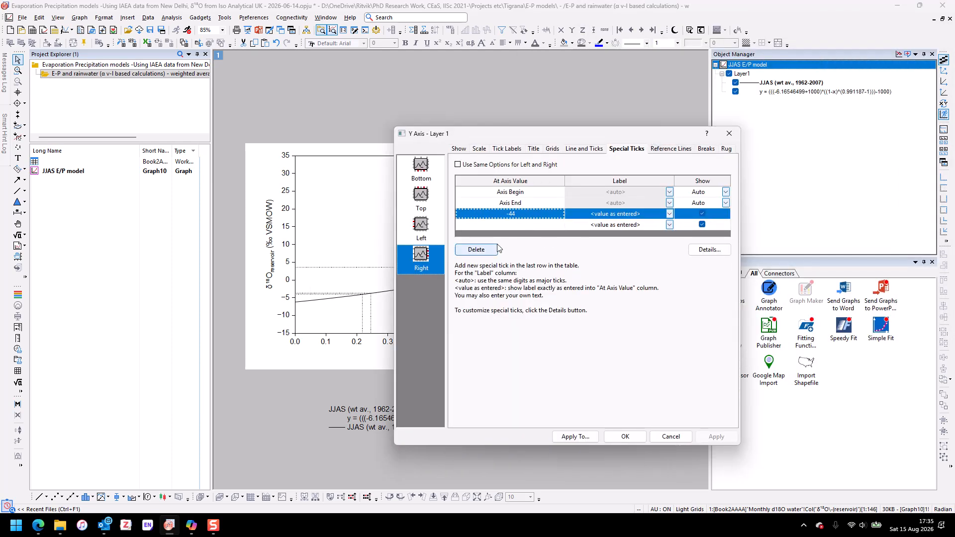
click(485, 249)
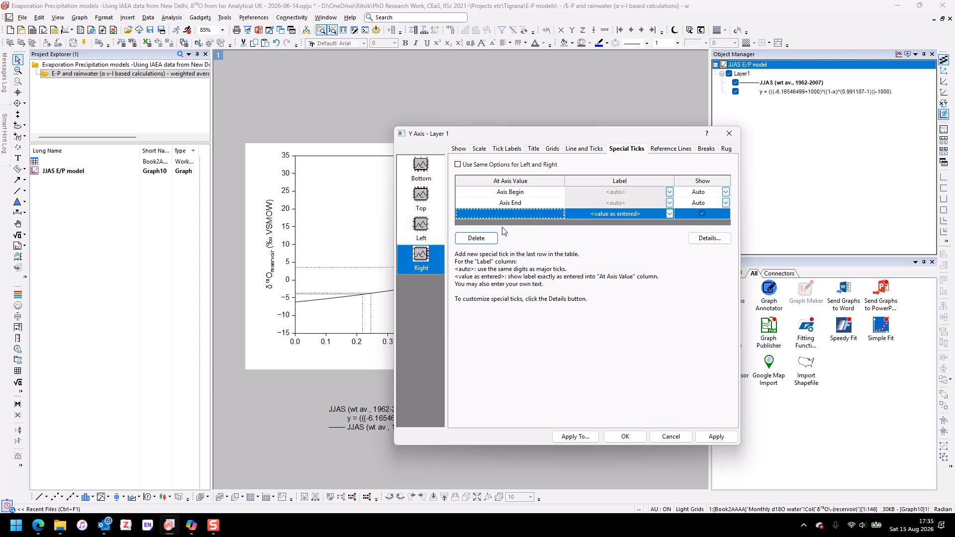
- Review the right Y axis's line settings and its tick label display options and formula against the graph
click(583, 149)
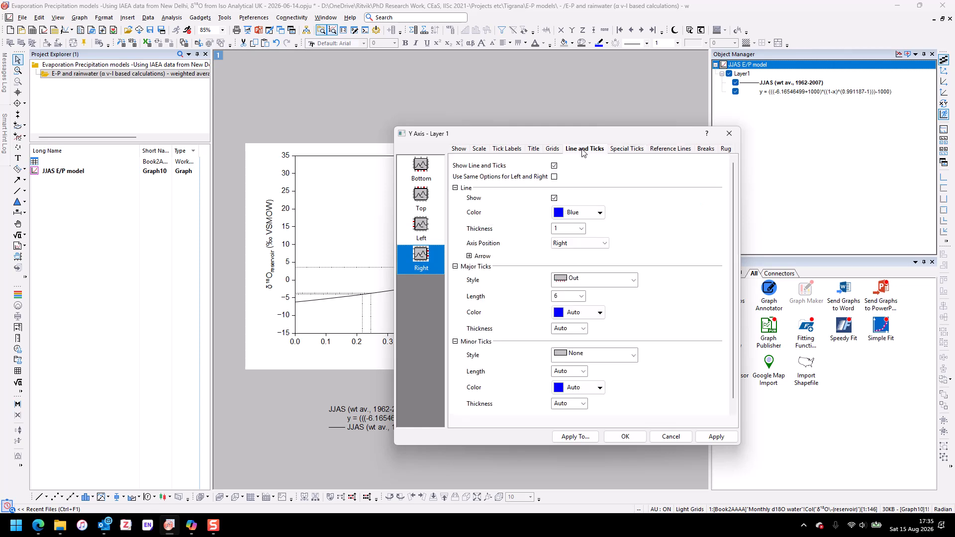
click(506, 149)
scroll(600, 329, up, 1)
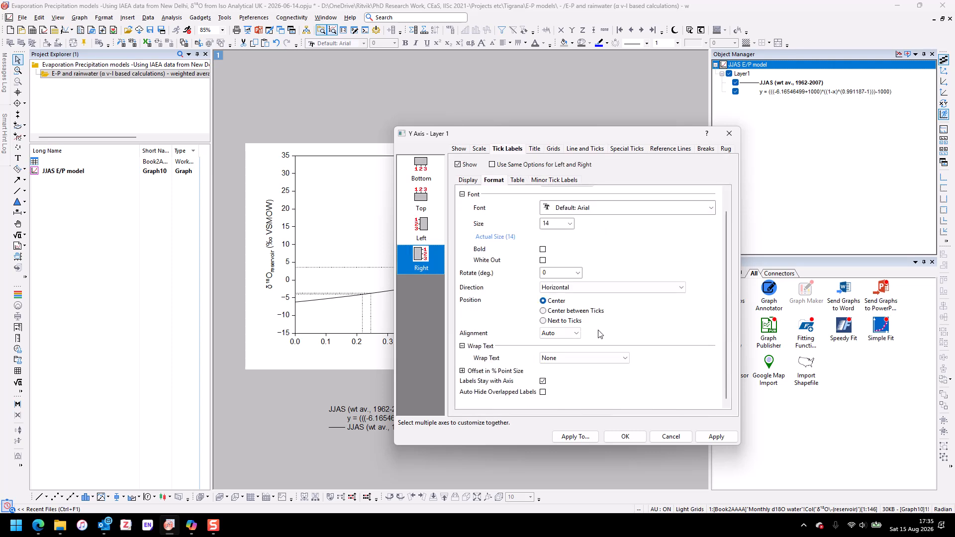
click(467, 180)
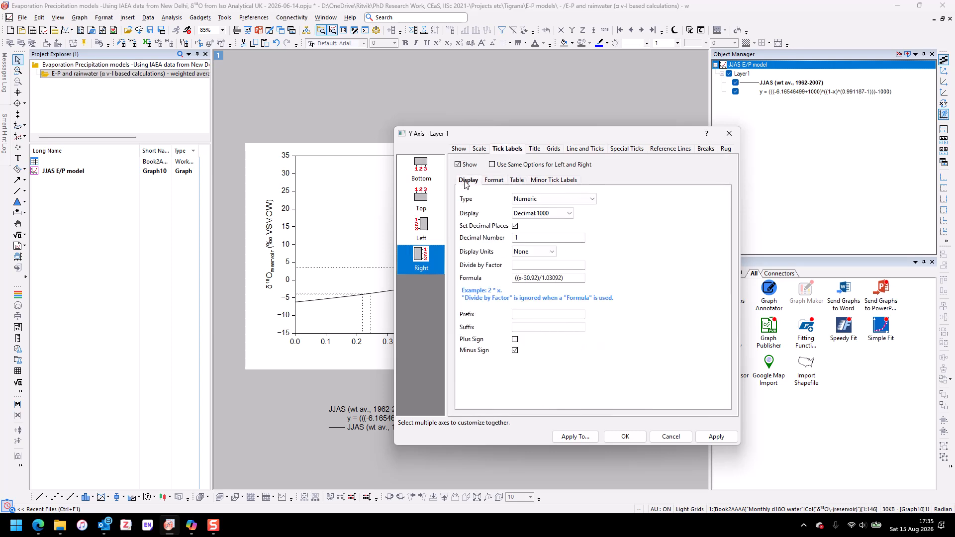
click(519, 264)
drag(563, 135, 701, 383)
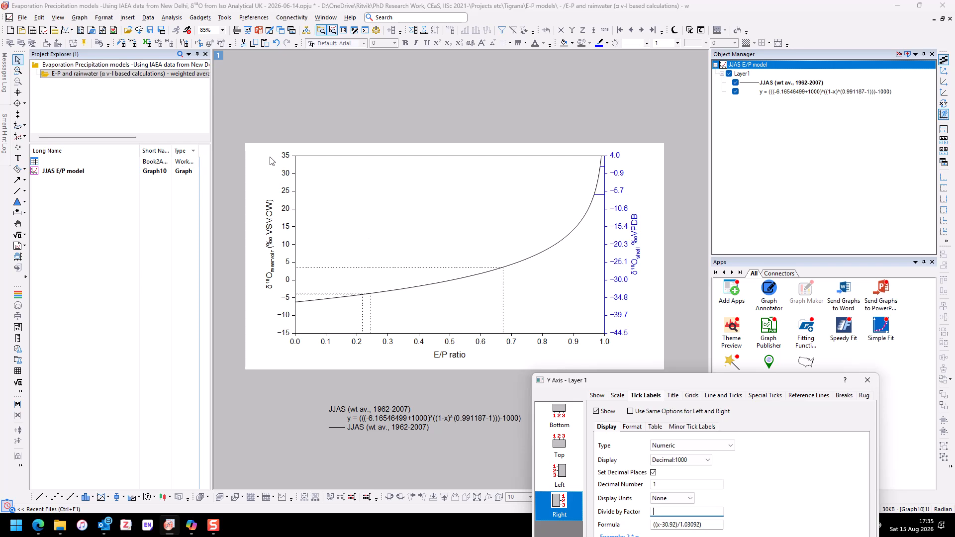